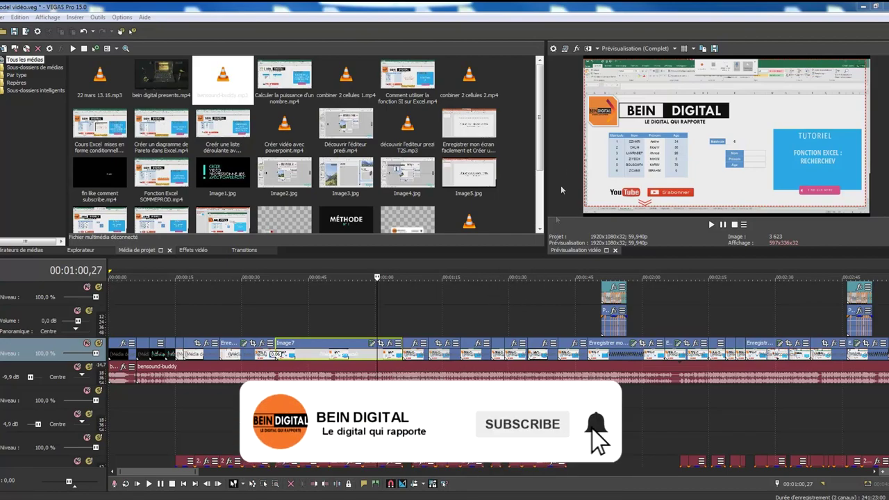
# - Base the project on the HD 1080-60i template at 59,940 fps with no field order (progressive)
pyautogui.click(553, 49)
pyautogui.click(501, 93)
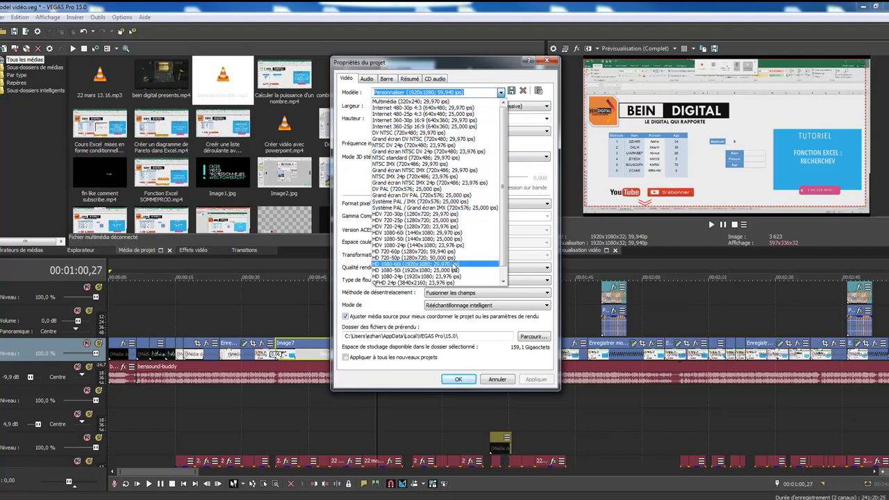
pyautogui.click(453, 265)
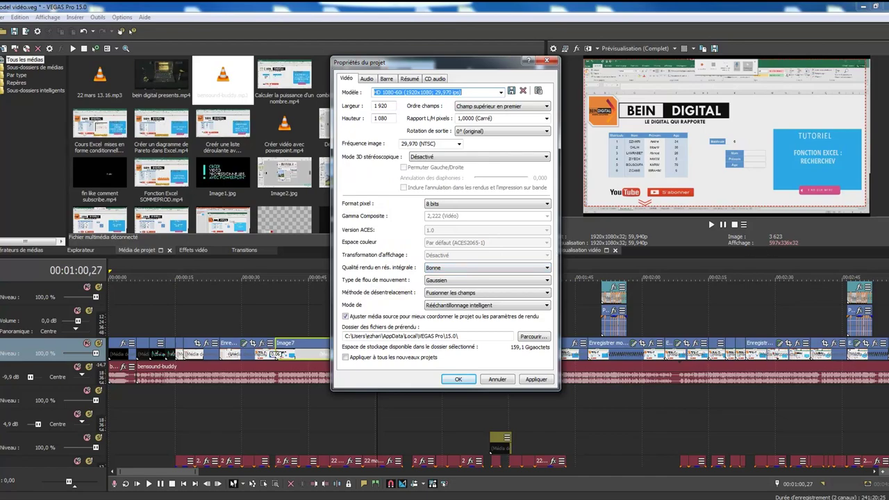
pyautogui.click(433, 92)
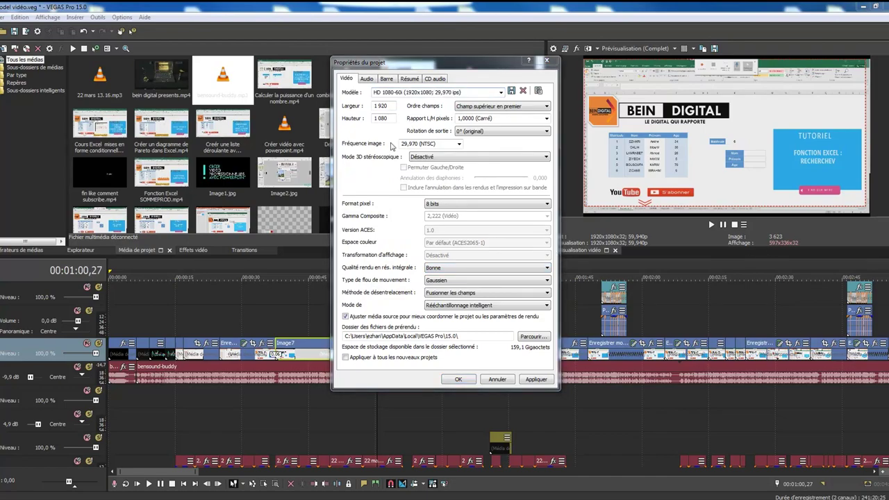
pyautogui.click(459, 143)
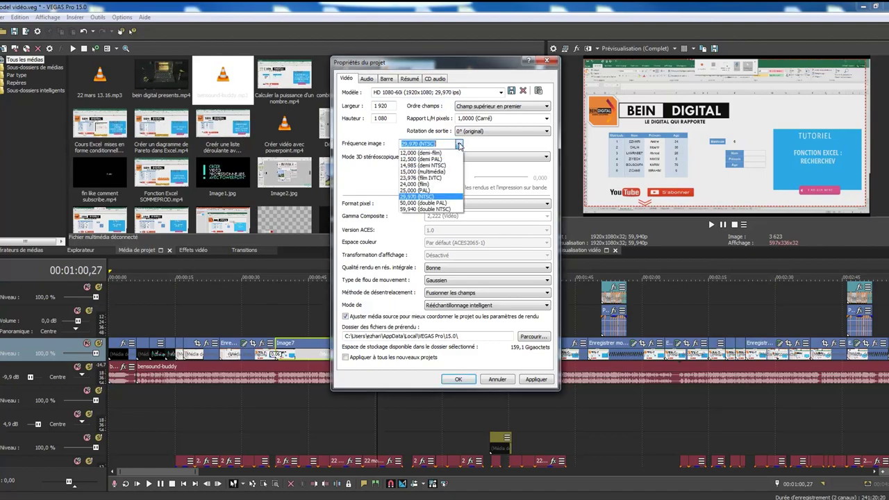
pyautogui.click(421, 209)
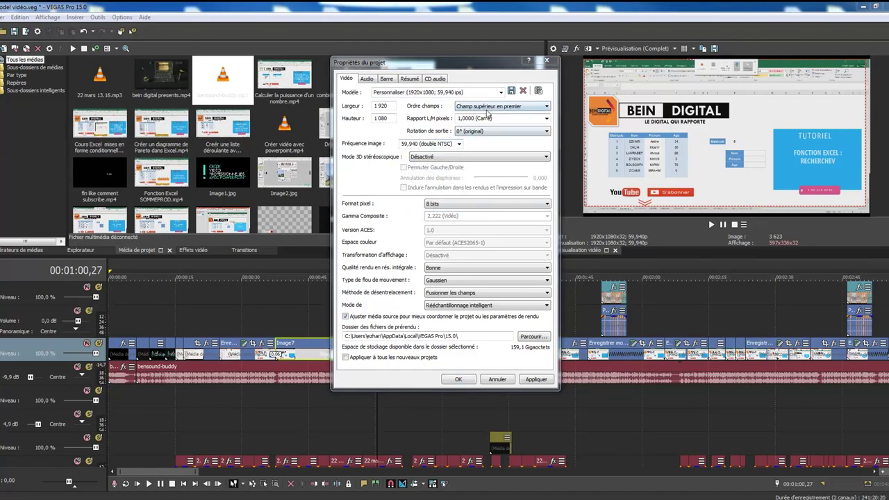
pyautogui.click(489, 107)
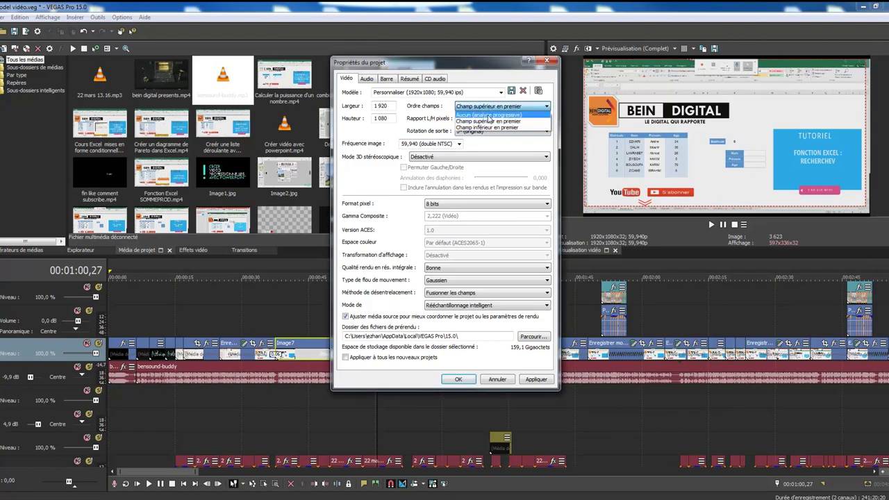
pyautogui.click(489, 116)
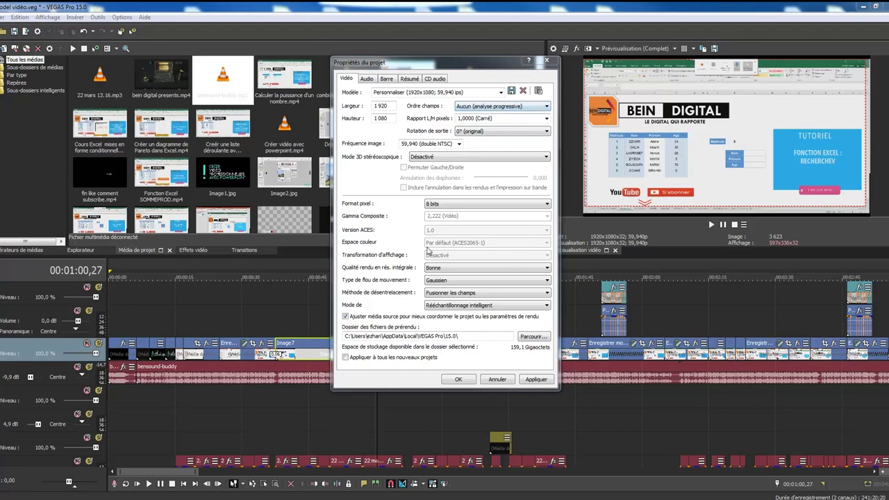
# - Apply the settings to all new projects, overwrite the custom template, and accept the project properties
pyautogui.click(346, 358)
pyautogui.click(512, 92)
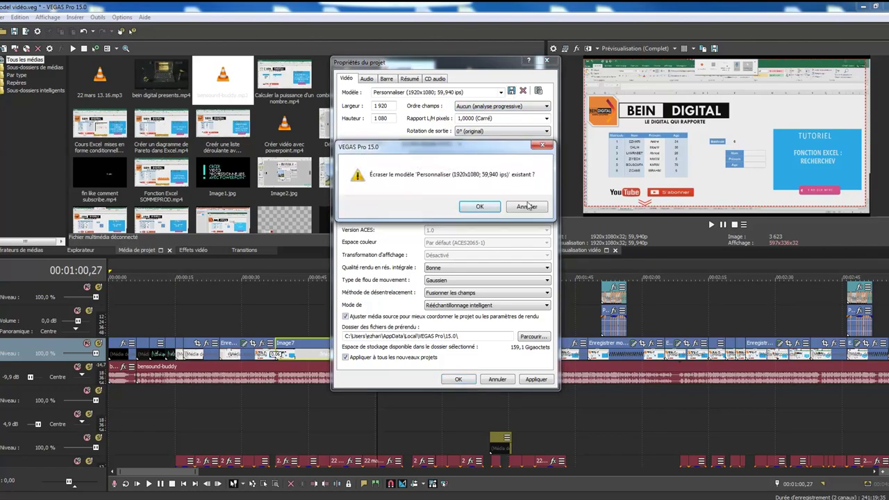
pyautogui.click(480, 208)
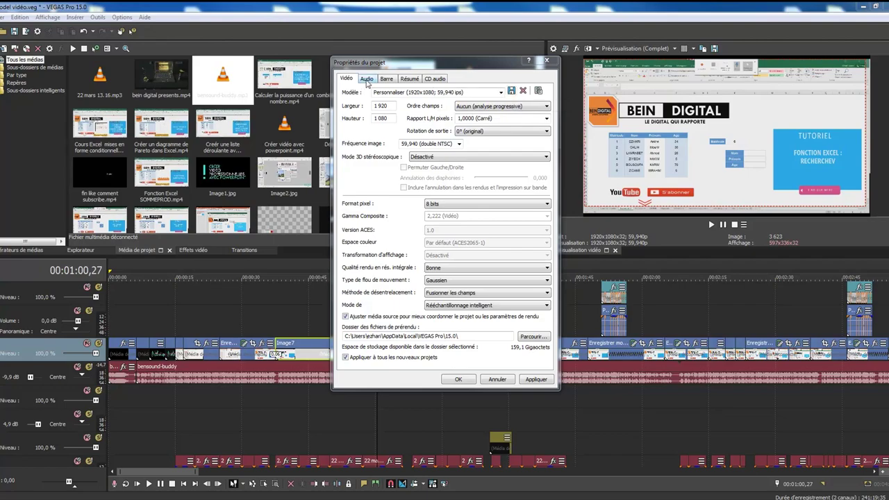
pyautogui.click(366, 80)
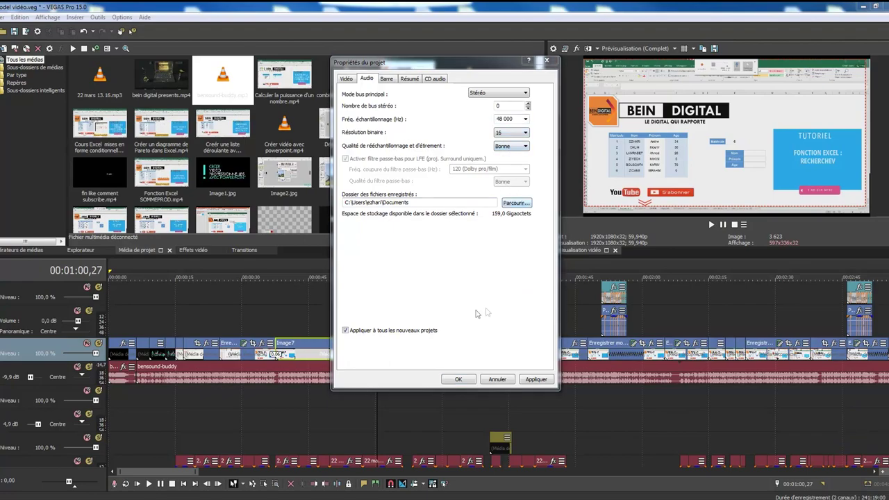
pyautogui.click(536, 379)
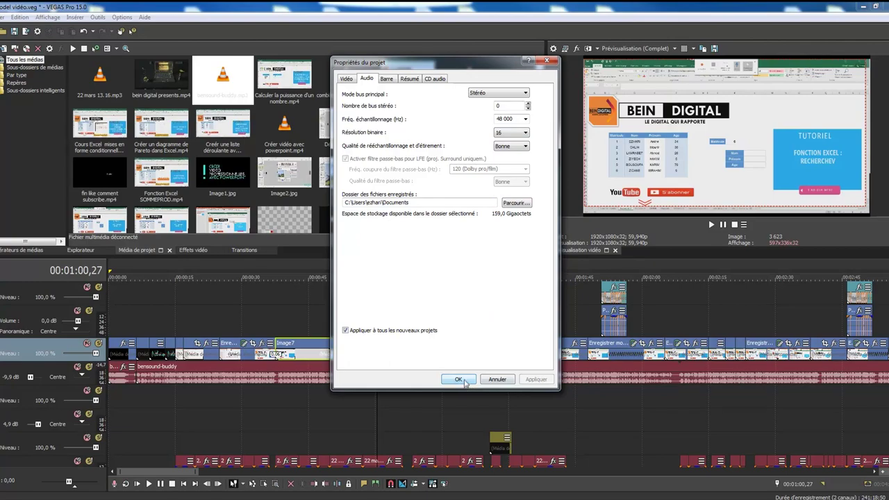
pyautogui.click(460, 380)
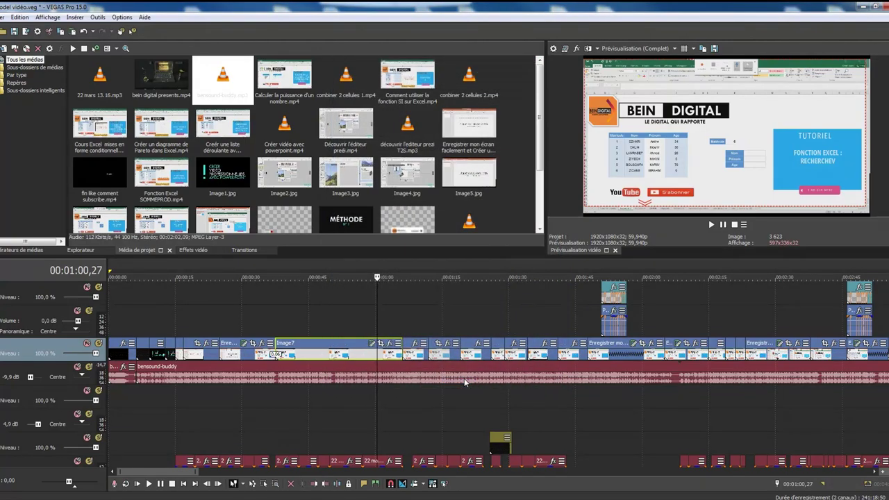
# - Select the loop region from 00:00:00,00 to 00:04:05,31 and return the playhead to the start
pyautogui.scroll(-10, 374, 300)
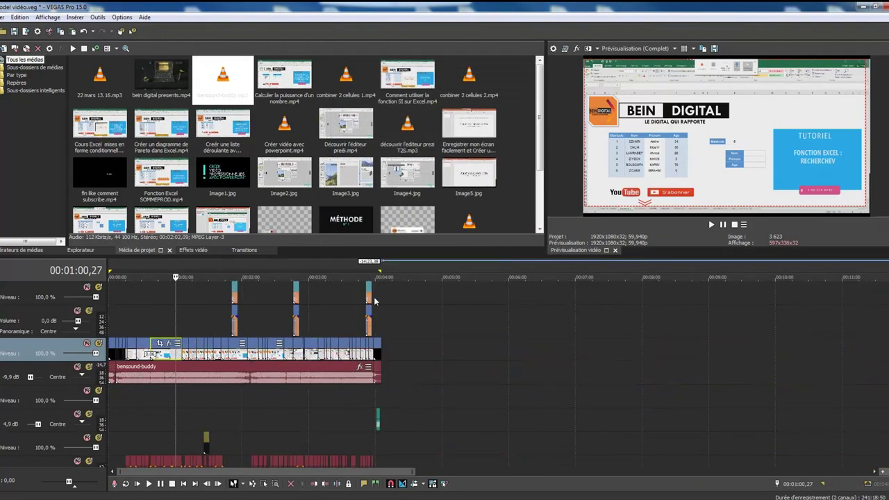
pyautogui.doubleClick(179, 266)
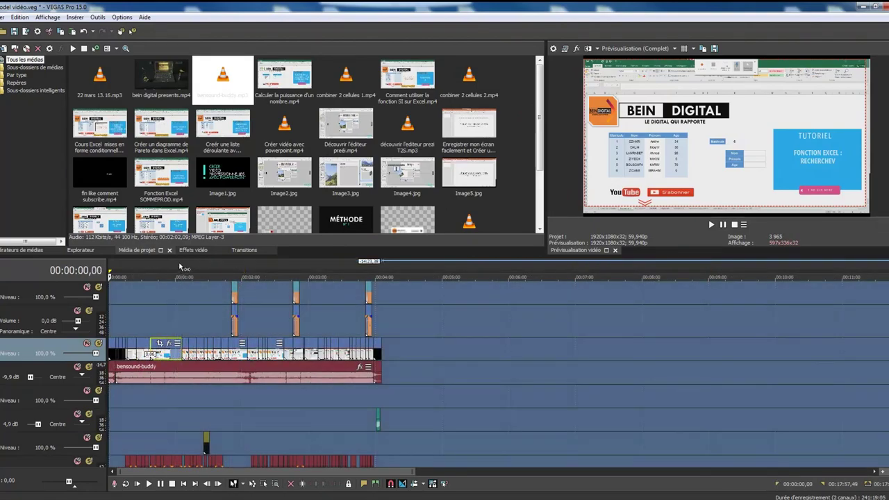
pyautogui.scroll(-4, 184, 267)
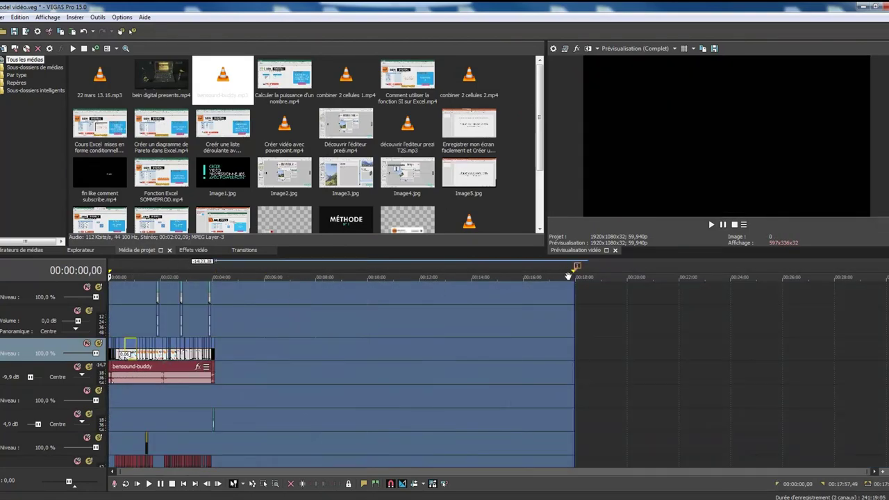
pyautogui.click(421, 305)
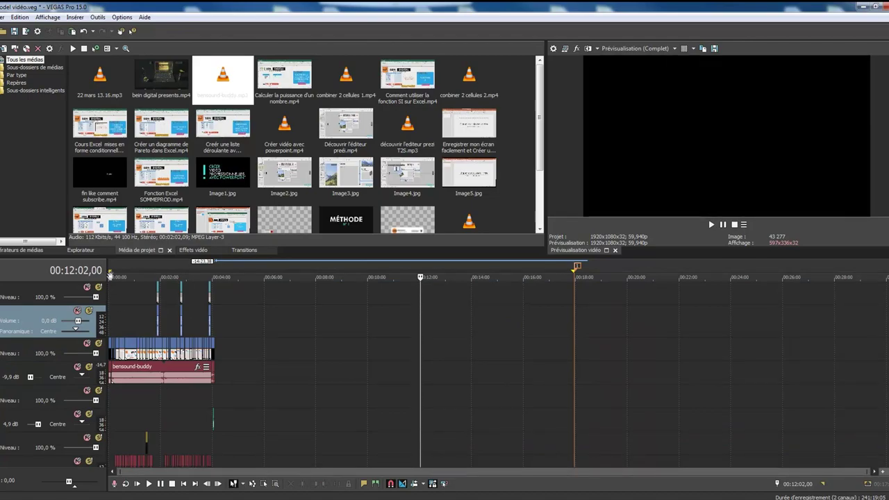
pyautogui.moveTo(112, 270); pyautogui.dragTo(214, 273)
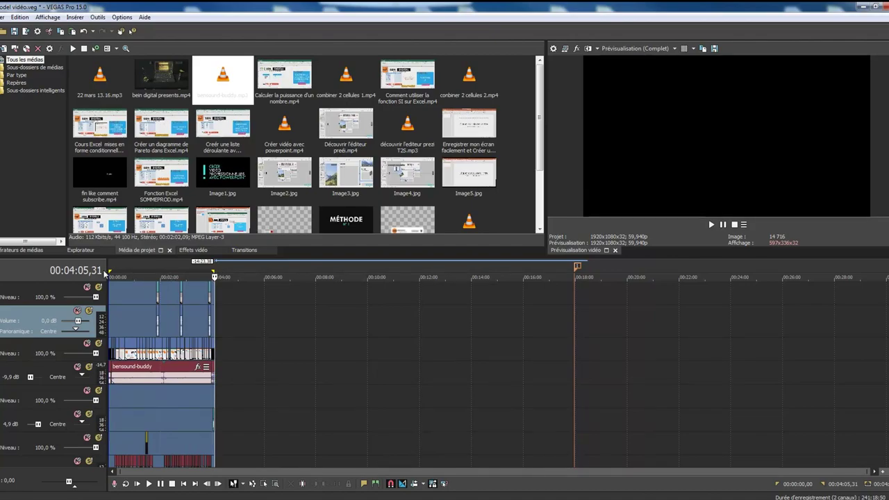
pyautogui.click(108, 272)
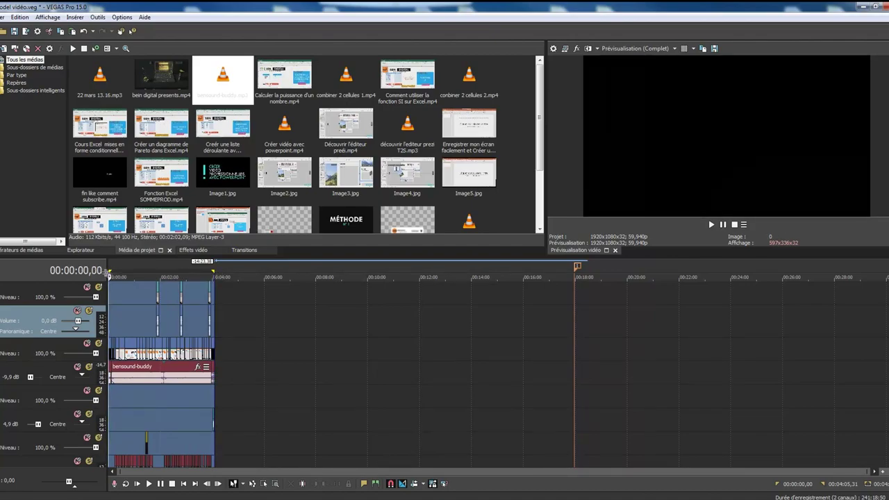
pyautogui.click(2, 18)
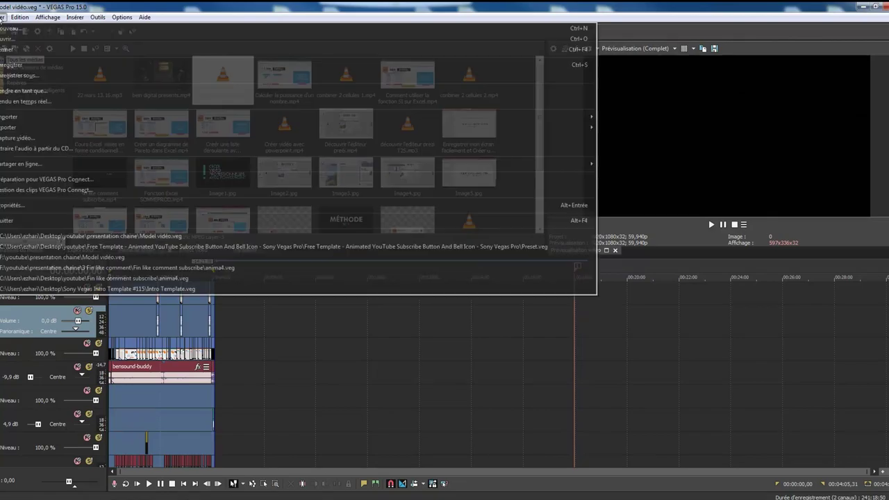
# - In Render As, choose Sony AVC/MVC Internet 1920x1080-30p and open its custom template settings
pyautogui.click(5, 93)
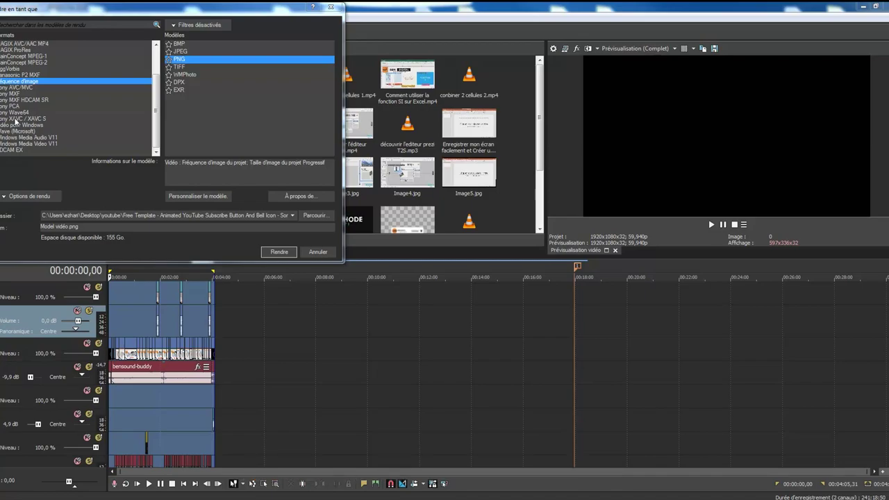
pyautogui.click(15, 88)
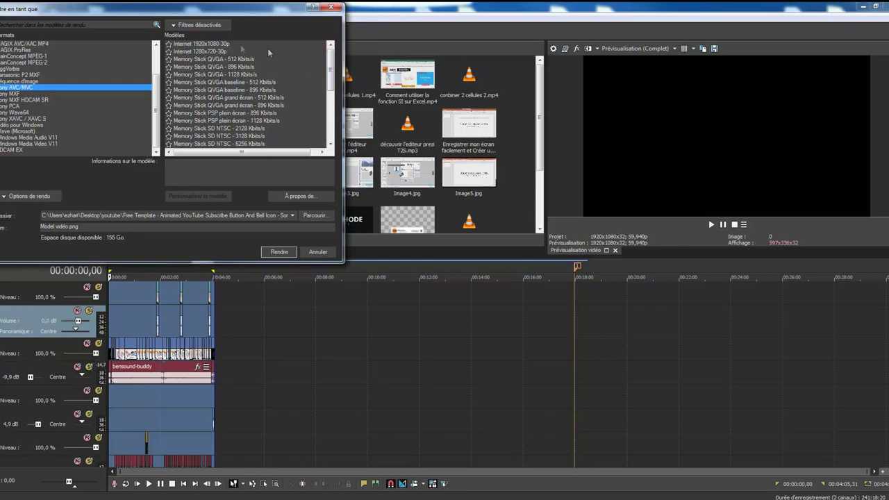
pyautogui.click(218, 45)
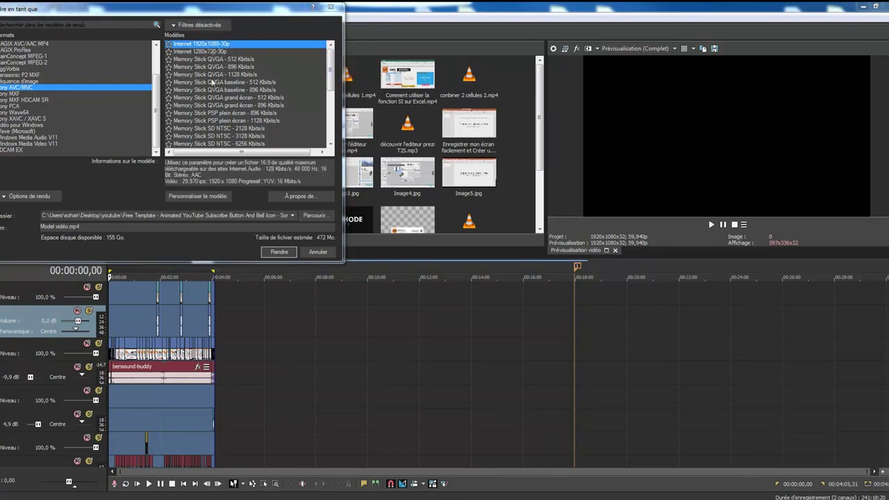
pyautogui.click(189, 197)
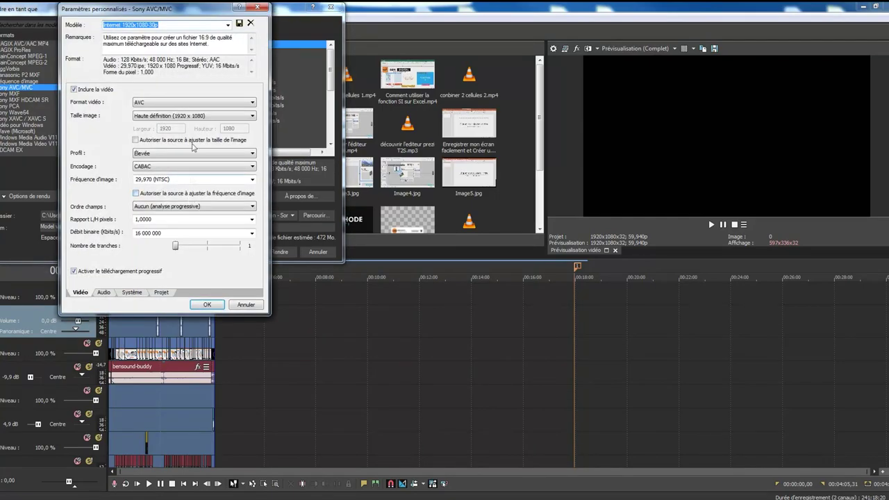
# - Keep 1920 x 1080 frame size and AVC format, and set the frame rate to 59,940 (double NTSC)
pyautogui.moveTo(184, 12); pyautogui.dragTo(324, 90)
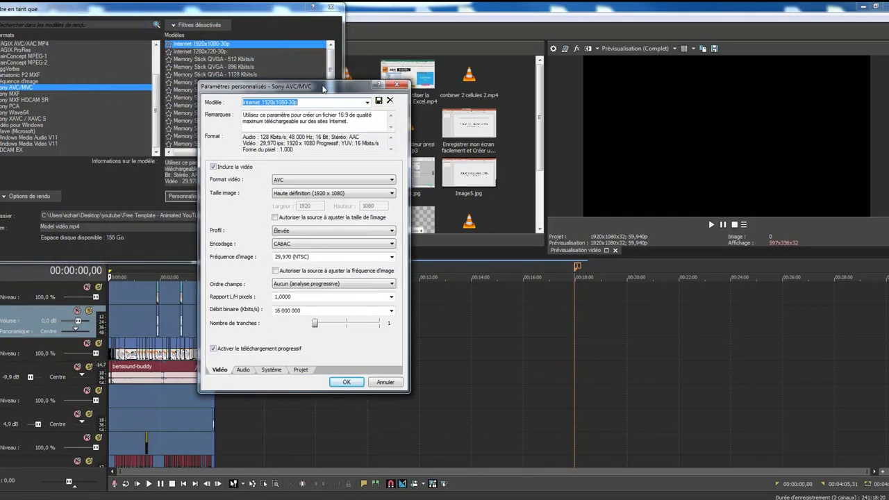
pyautogui.click(330, 193)
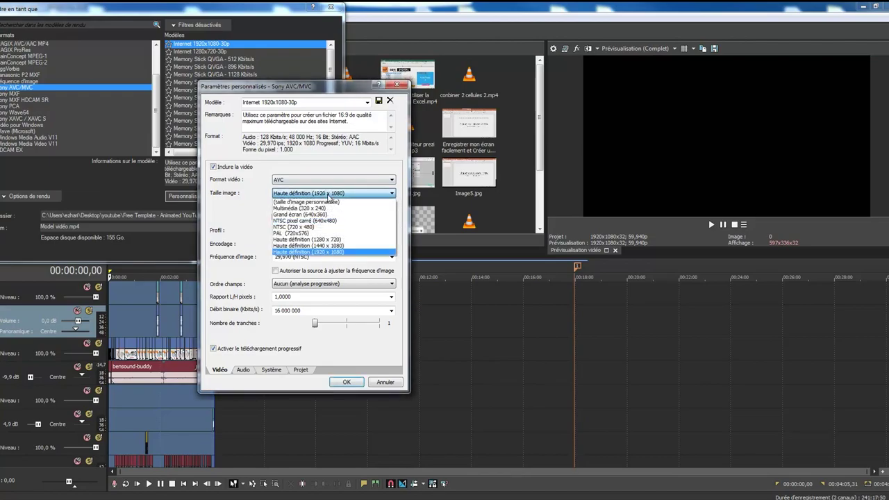
pyautogui.click(330, 254)
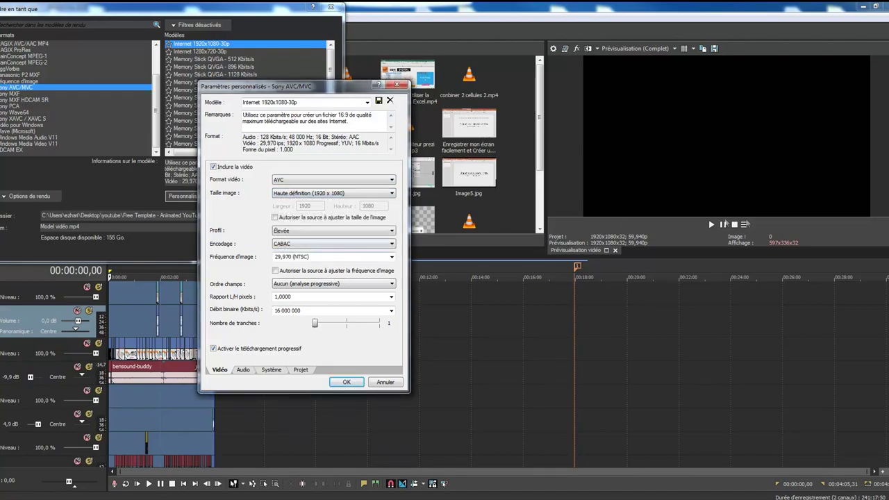
pyautogui.click(310, 182)
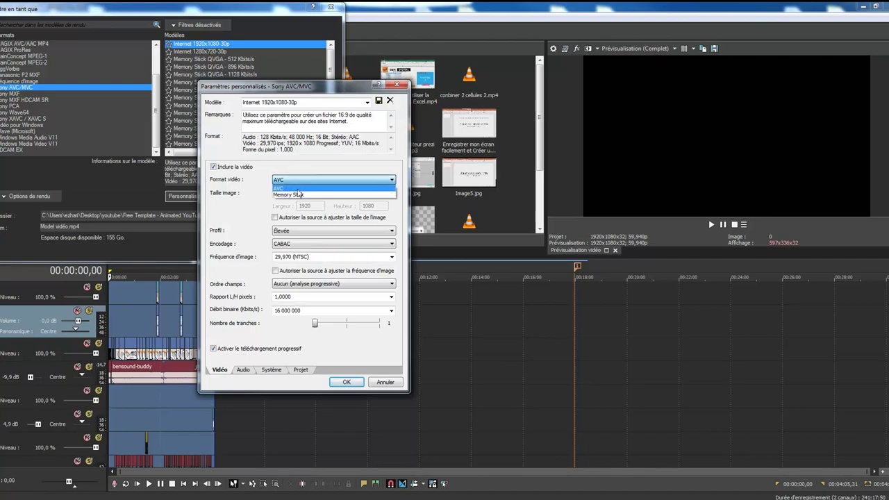
pyautogui.click(298, 190)
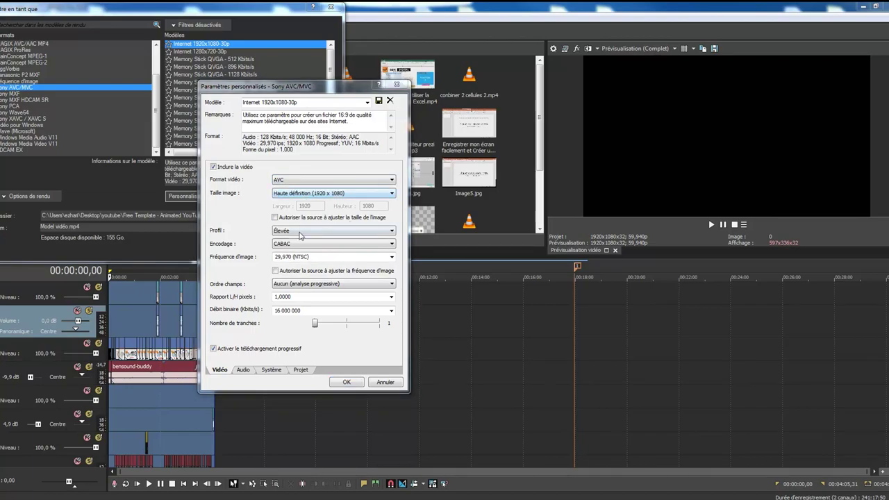
pyautogui.click(391, 257)
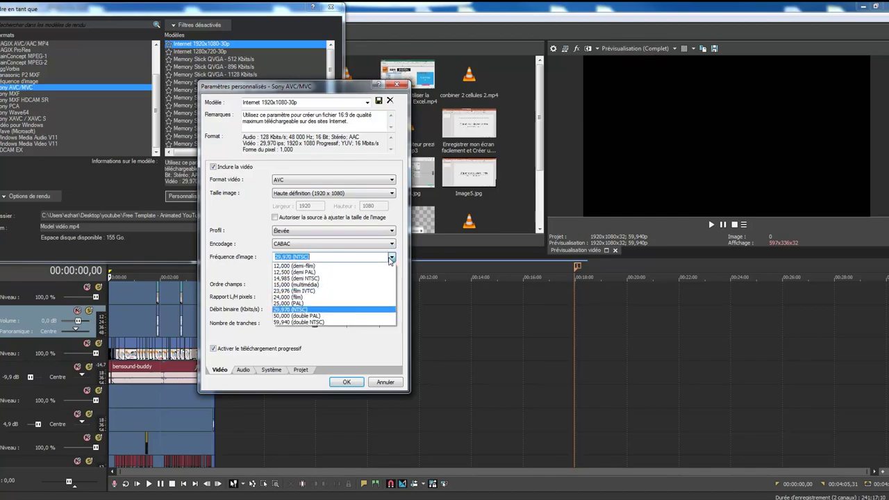
pyautogui.click(306, 323)
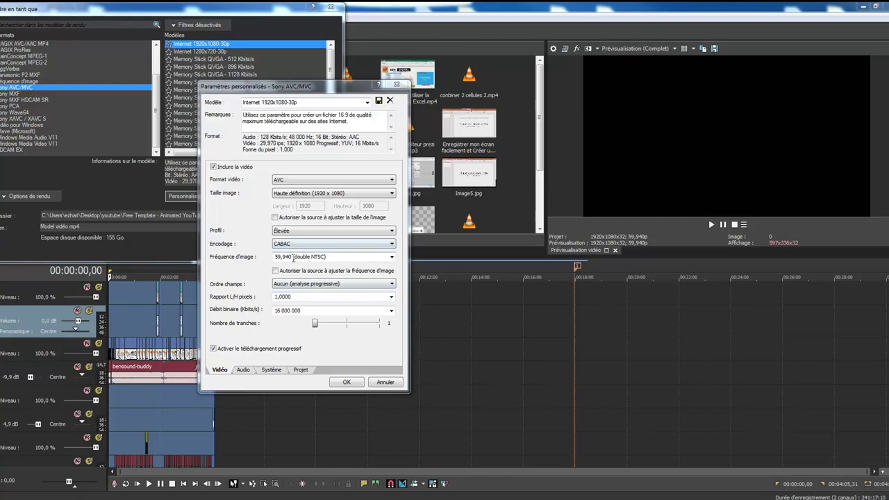
pyautogui.click(242, 371)
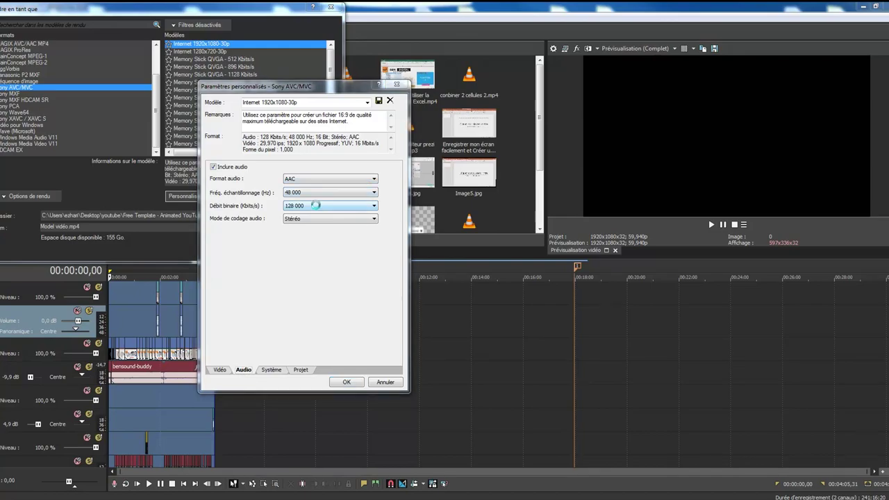
# - Set audio bitrate 192 000 and render quality Optimisée, then dismiss the built-in template save warning
pyautogui.click(317, 206)
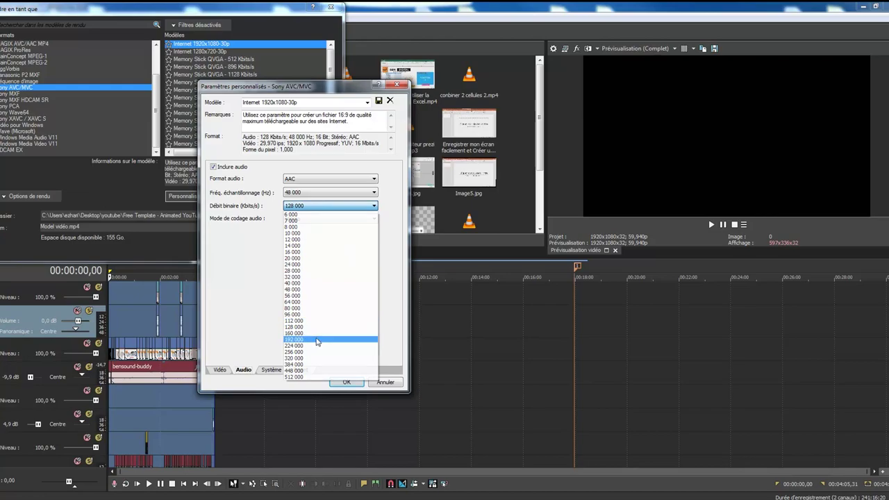
pyautogui.click(316, 340)
pyautogui.click(301, 369)
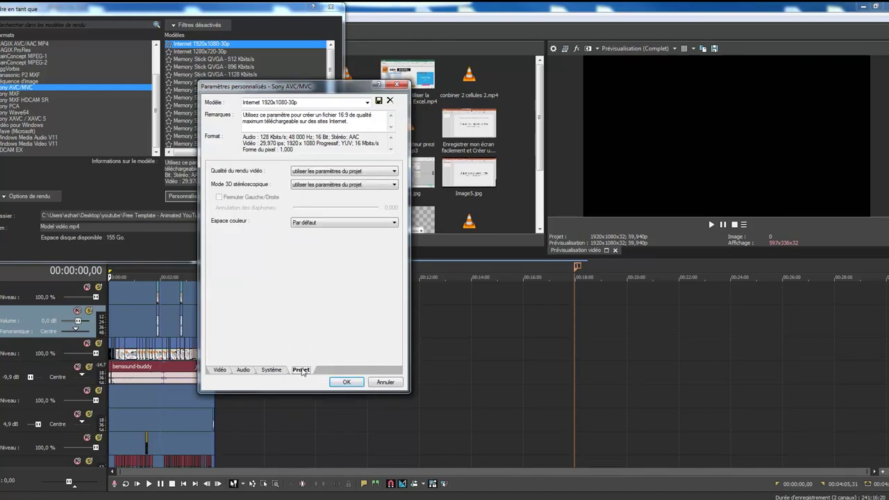
pyautogui.click(361, 172)
pyautogui.click(333, 205)
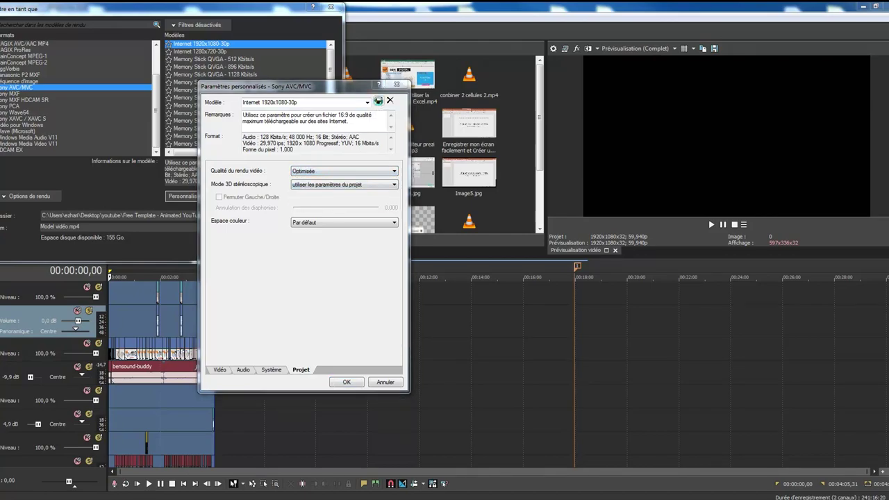
pyautogui.click(378, 101)
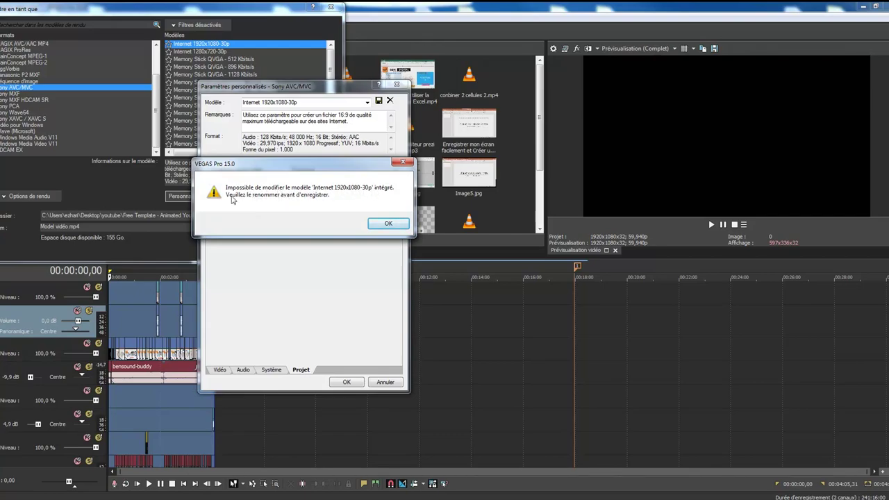
pyautogui.click(387, 224)
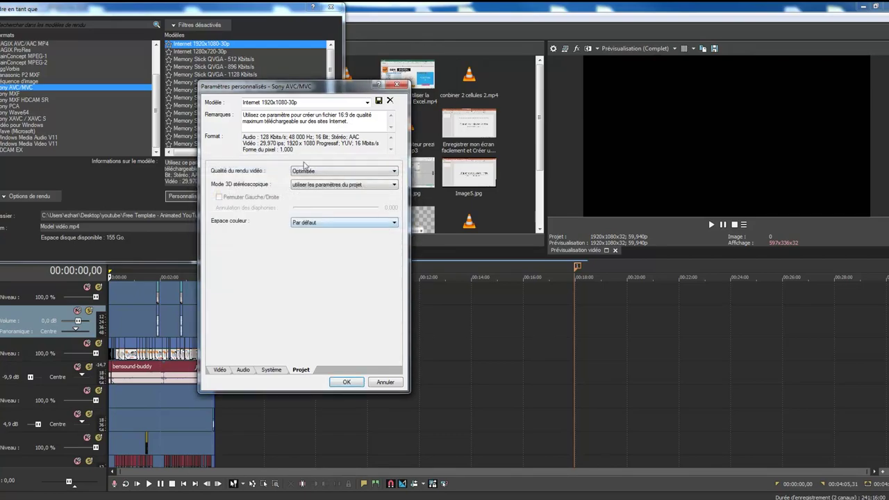
# - Save the settings as template 'Internet 1920x1080-30p personalisé' and close the custom settings
pyautogui.tripleClick(294, 104)
pyautogui.click(298, 103)
pyautogui.write('personalisé')
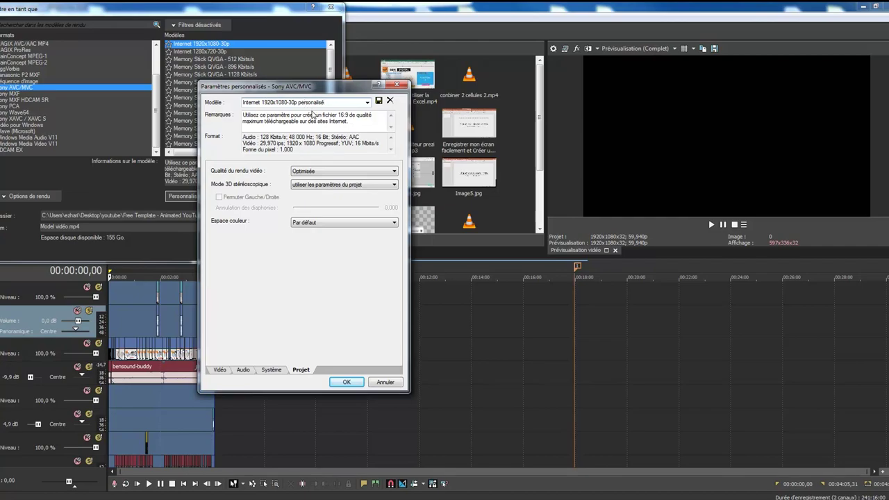
pyautogui.click(379, 101)
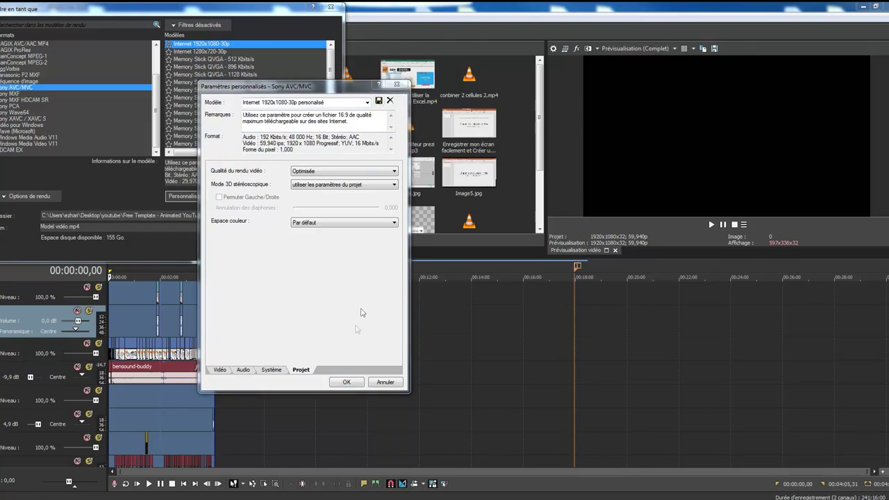
pyautogui.click(345, 382)
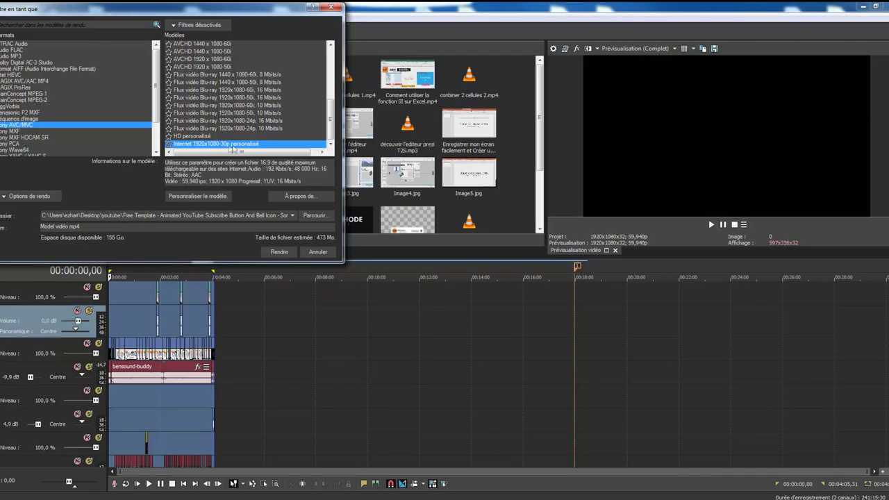
# - Render the project to Model vidéo.mp4 with the new custom template
pyautogui.click(278, 251)
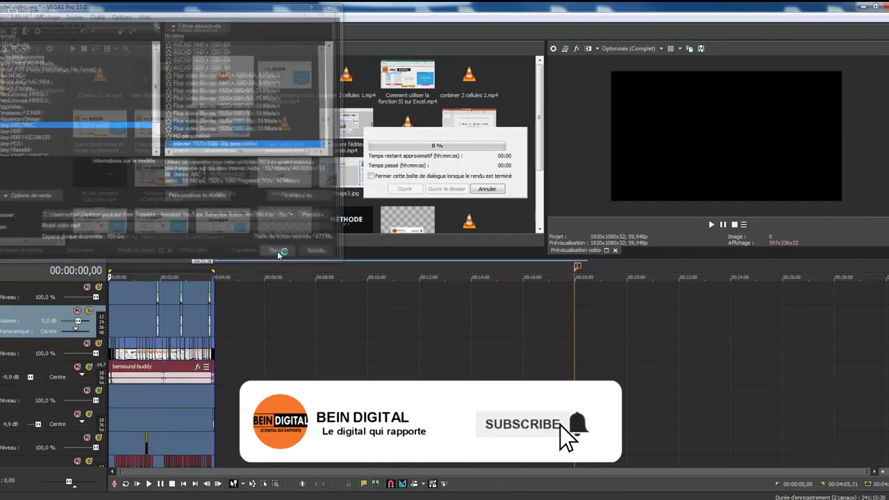